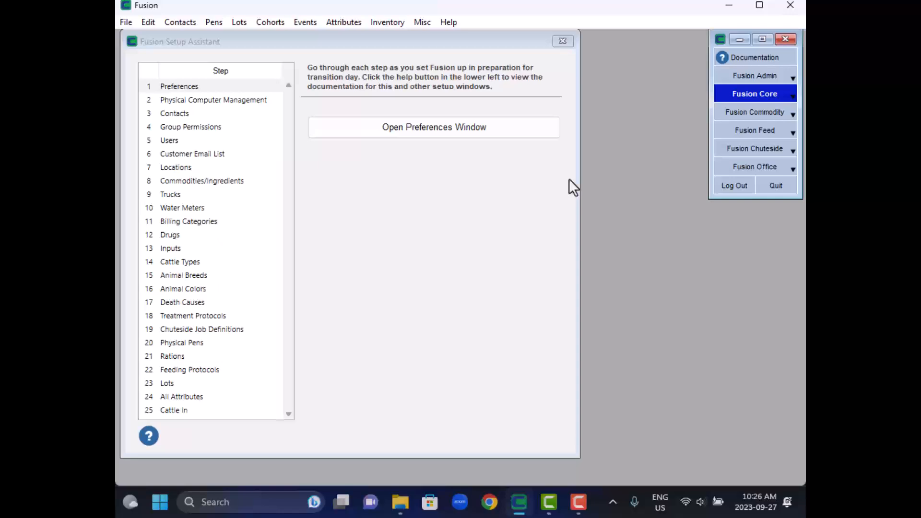
Step: Switch to the Fusion Admin module, open the Preferences window from the setup assistant, and view the options for the operation name
{"action": "left_click", "coordinate": [757, 71]}
{"action": "left_click", "coordinate": [203, 22]}
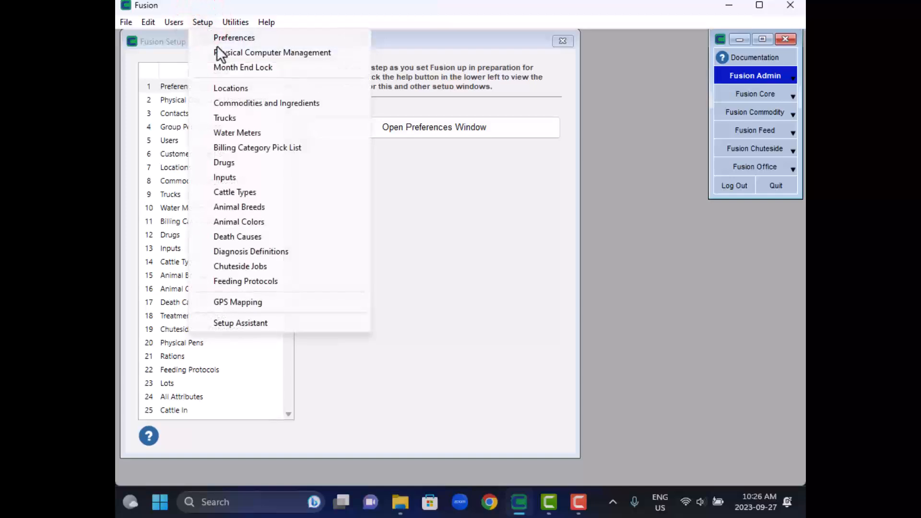
{"action": "left_click", "coordinate": [490, 320]}
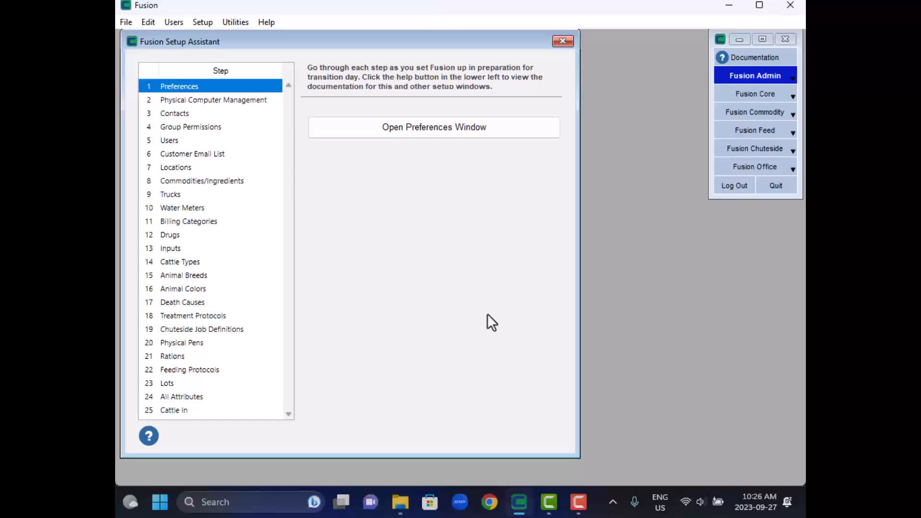
{"action": "left_click", "coordinate": [465, 131]}
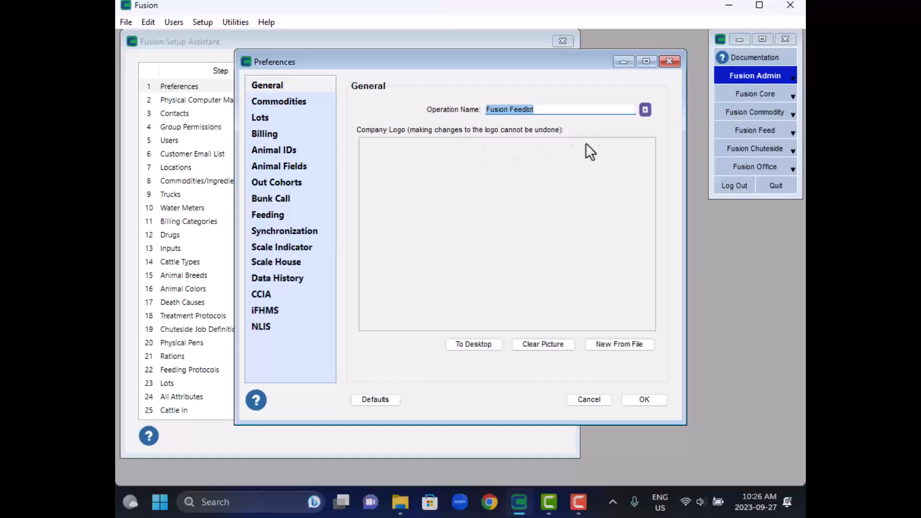
{"action": "left_click", "coordinate": [644, 109]}
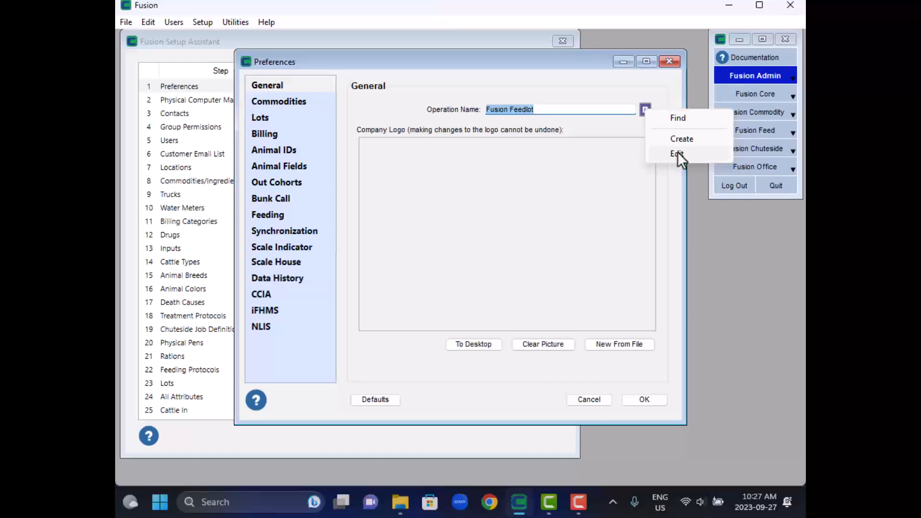
{"action": "left_click", "coordinate": [572, 151]}
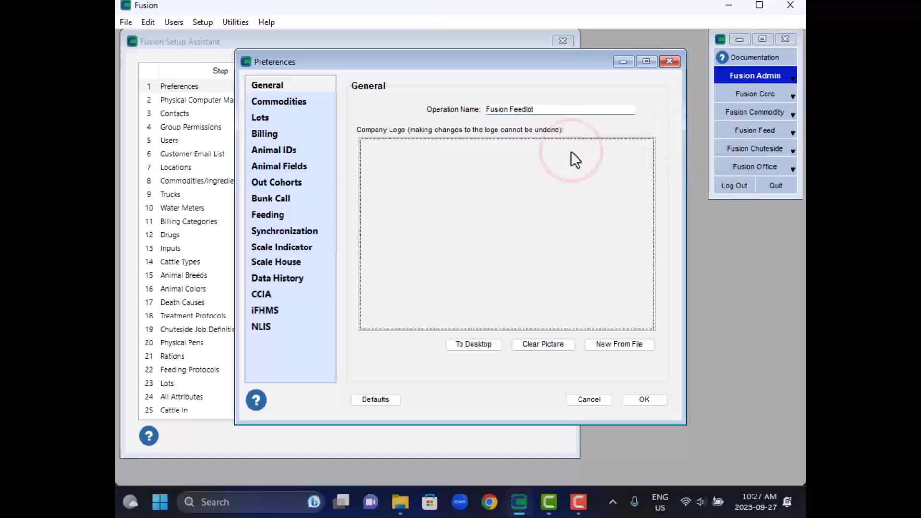
Step: Load the Company Logo file from the Desktop as the company logo in the General preferences
{"action": "left_click", "coordinate": [619, 344]}
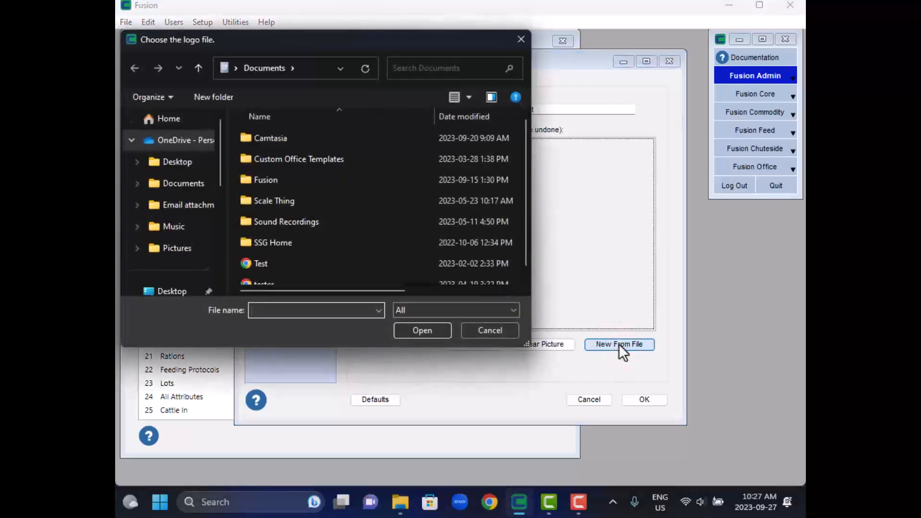
{"action": "left_click", "coordinate": [176, 291]}
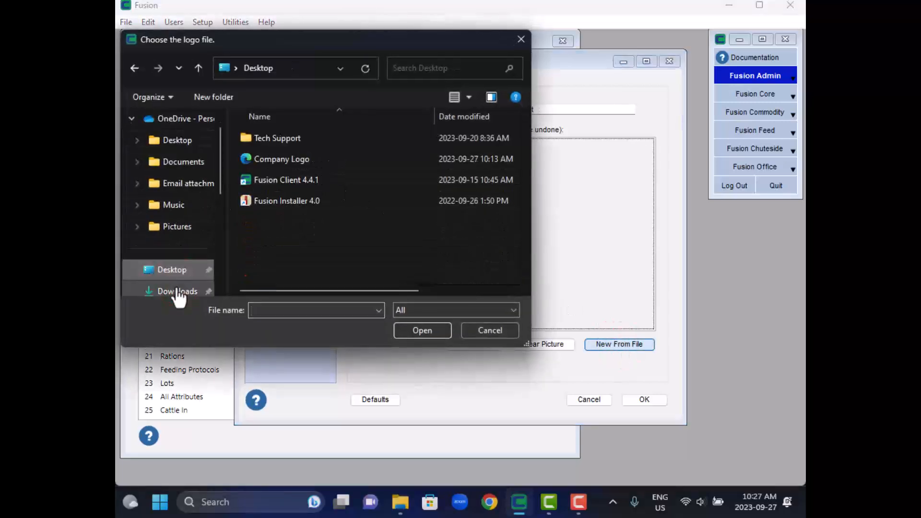
{"action": "left_click", "coordinate": [279, 164]}
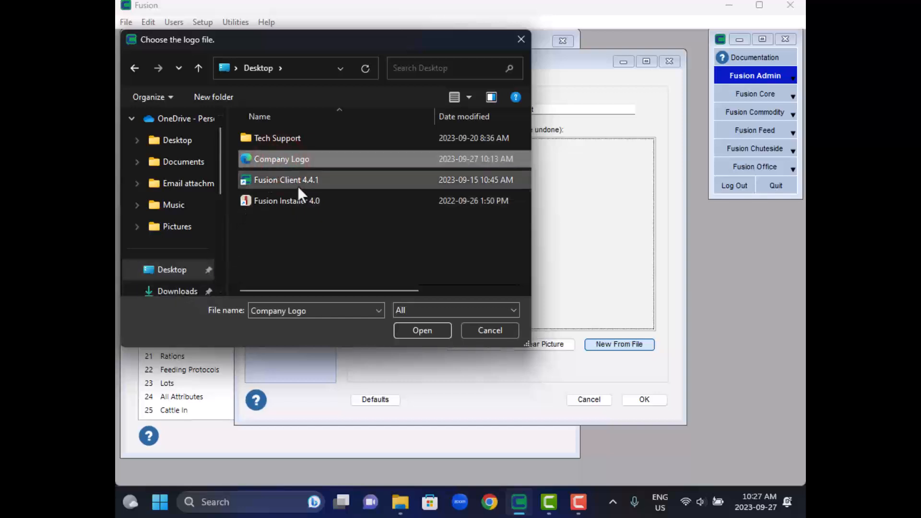
{"action": "left_click", "coordinate": [414, 330]}
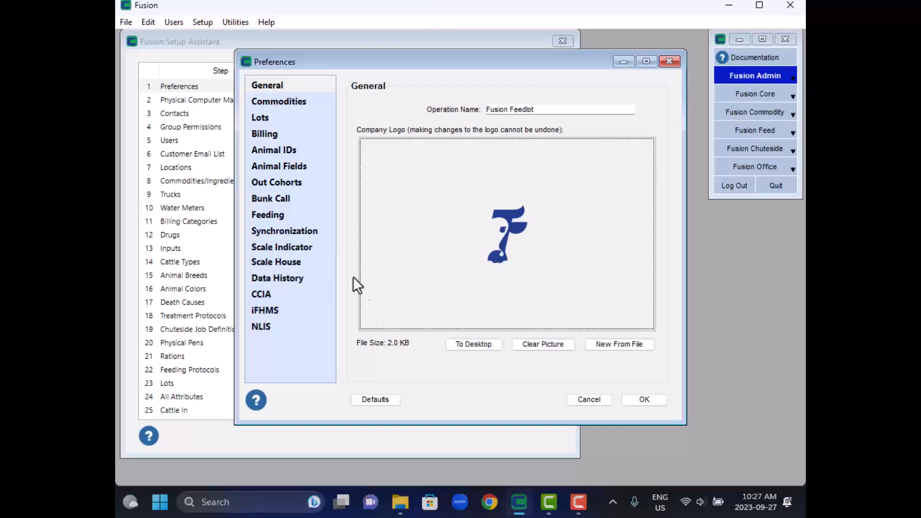
Step: Review the Commodities preferences and set the default yardage for new lots to $0.15 per head day
{"action": "left_click", "coordinate": [298, 102]}
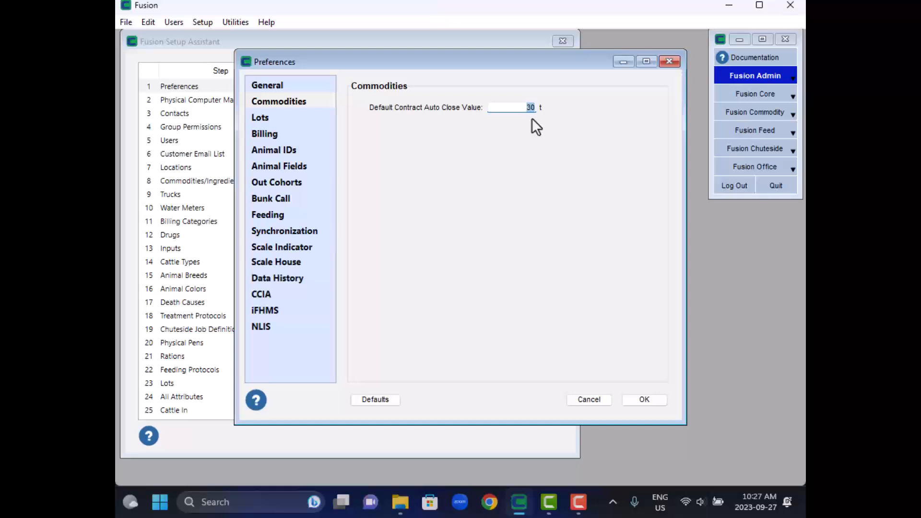
{"action": "left_click", "coordinate": [271, 118]}
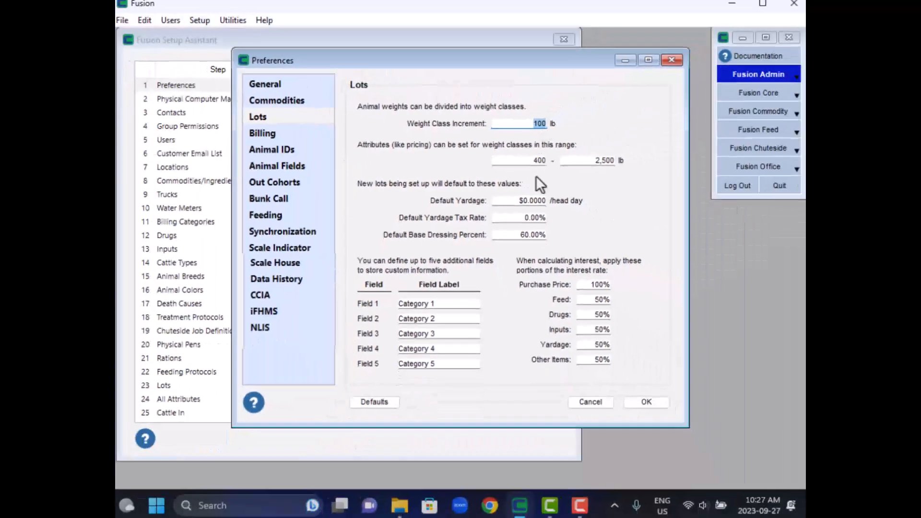
{"action": "left_click", "coordinate": [630, 213]}
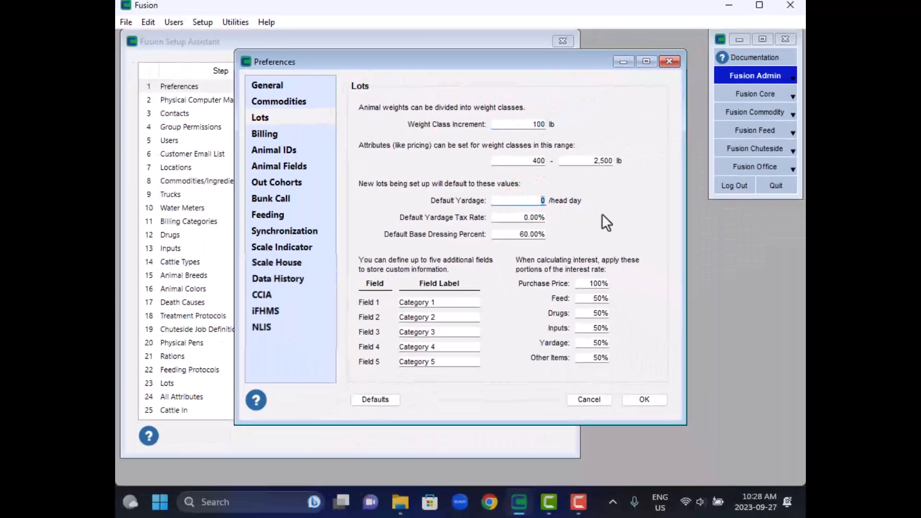
{"action": "type", "text": "0.15"}
{"action": "key", "text": "Tab"}
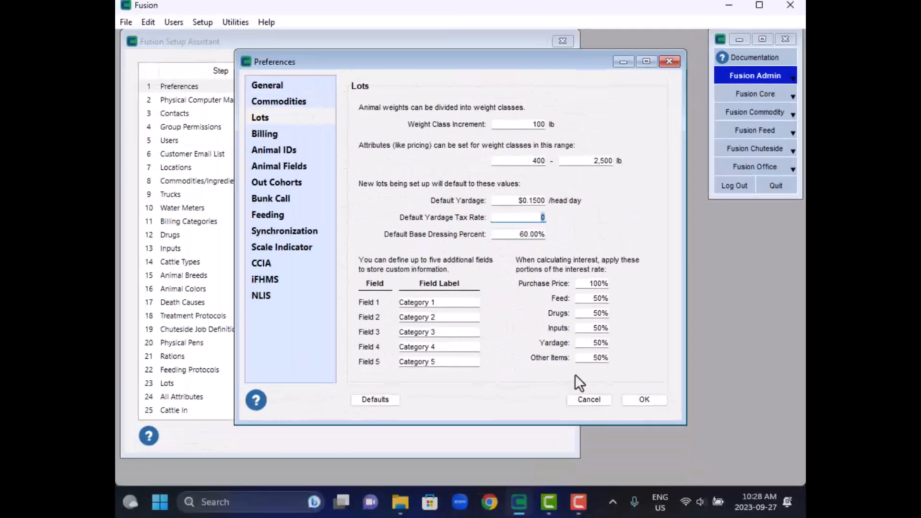
Step: Set the Billing preference for feed with tempered ingredients to Bill water separately
{"action": "left_click", "coordinate": [264, 134]}
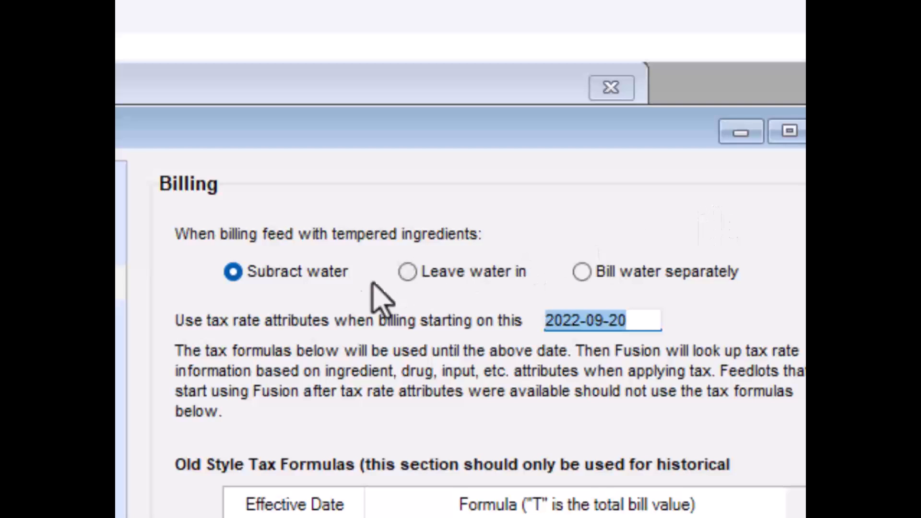
{"action": "left_click", "coordinate": [232, 272]}
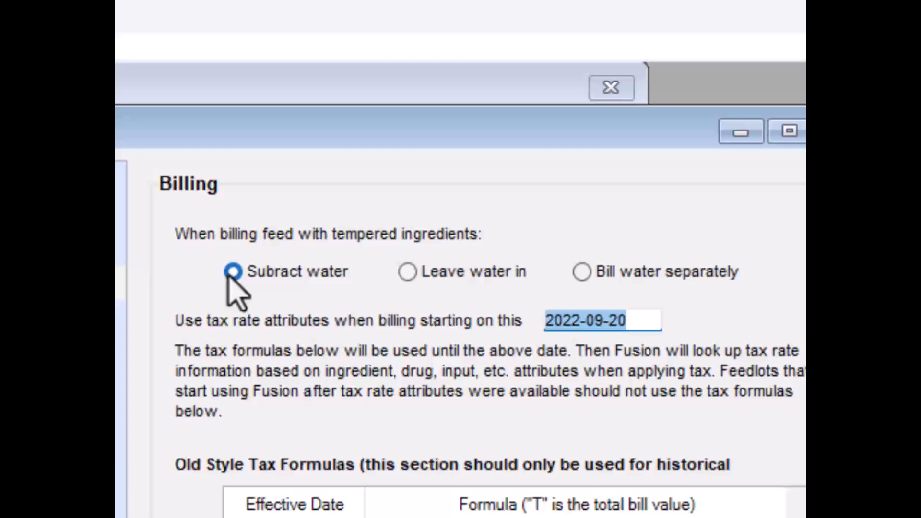
{"action": "left_click", "coordinate": [405, 282]}
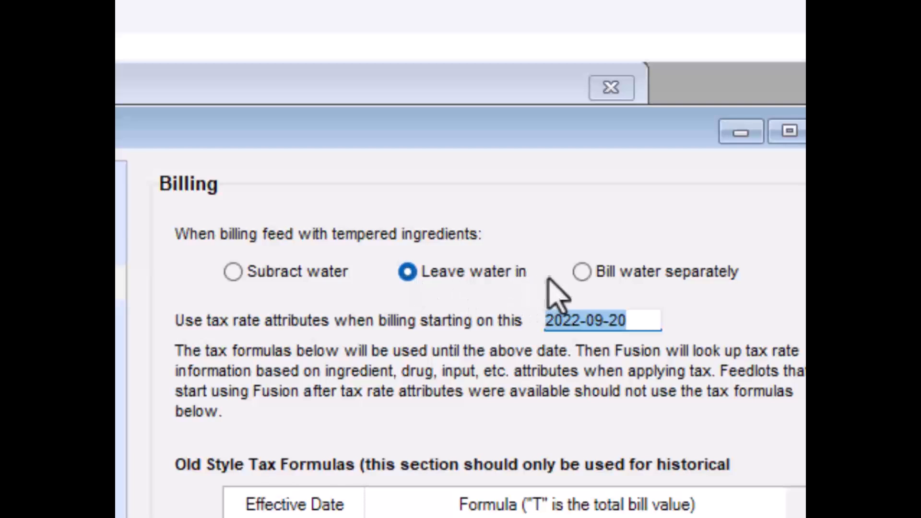
{"action": "left_click", "coordinate": [578, 277]}
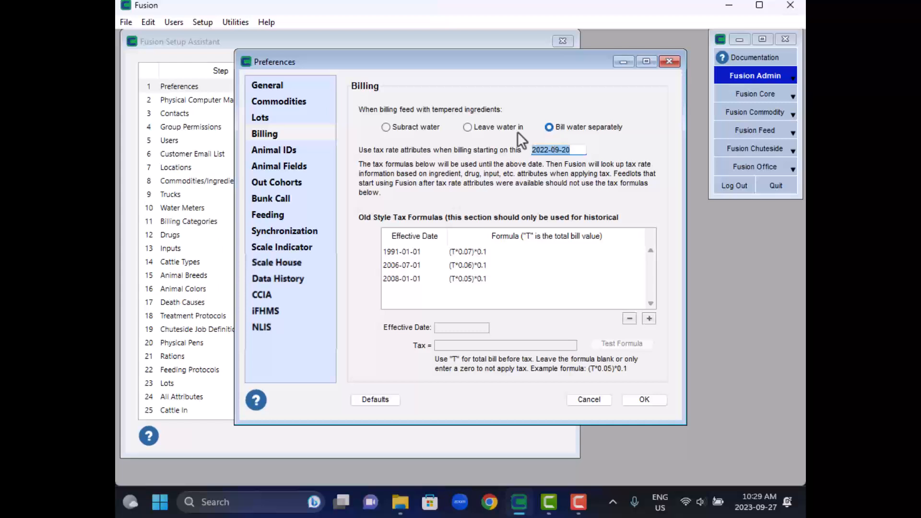
Step: Relabel Custom System 1 in the Animal IDs preferences as Management Tag
{"action": "left_click", "coordinate": [260, 151]}
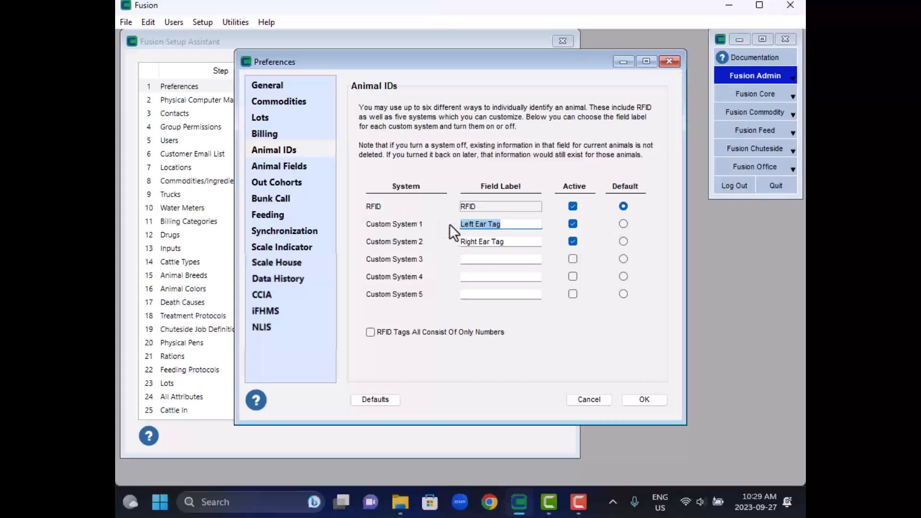
{"action": "left_click_drag", "start_coordinate": [515, 226], "coordinate": [456, 225]}
{"action": "type", "text": "Management Tag"}
Step: Review the Animal Fields, Out Cohorts, Bunk Call, Feeding, Synchronization and Scale Indicator preferences
{"action": "left_click", "coordinate": [270, 164]}
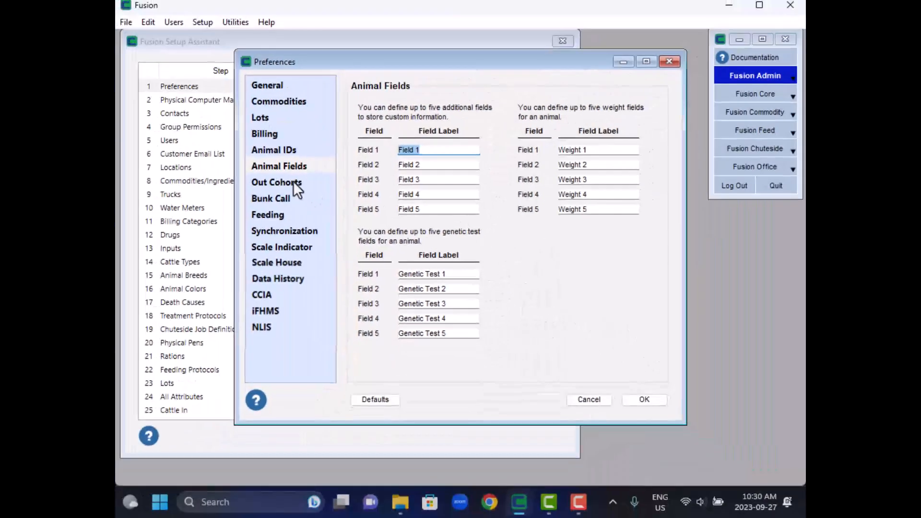
{"action": "left_click", "coordinate": [293, 182]}
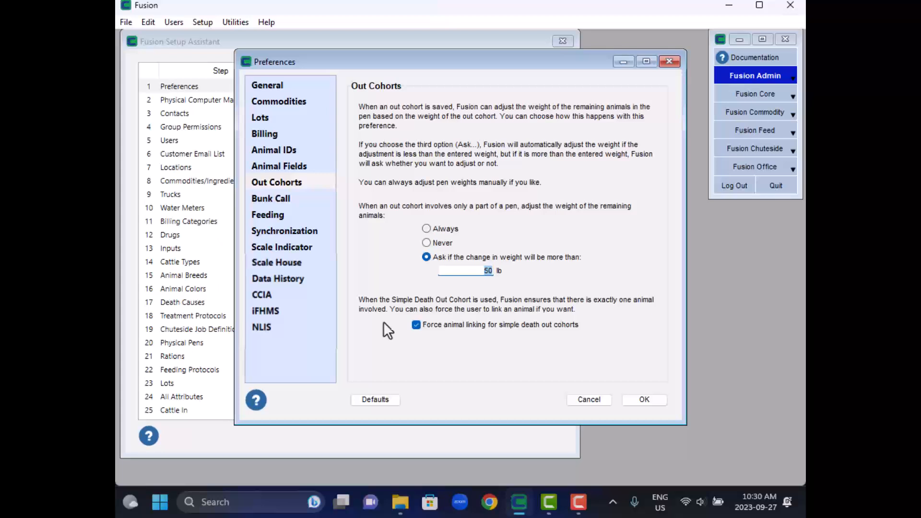
{"action": "left_click", "coordinate": [288, 198]}
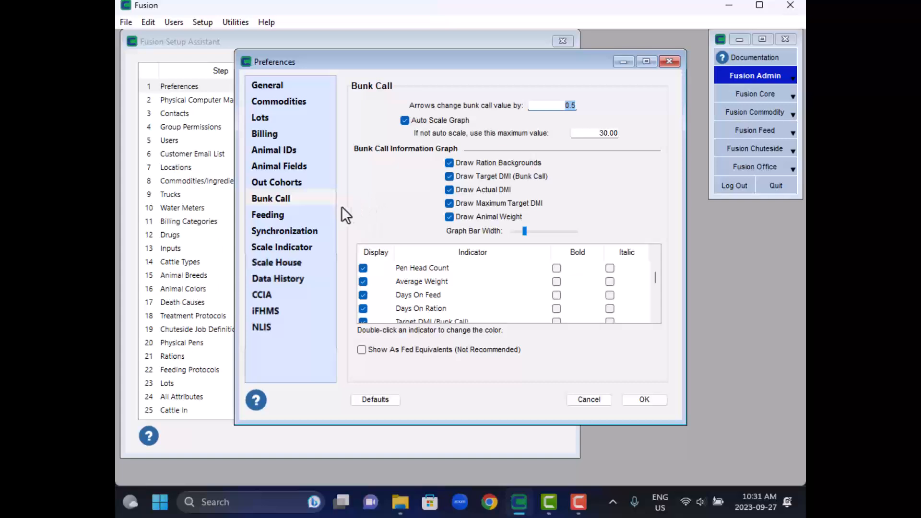
{"action": "left_click", "coordinate": [295, 217]}
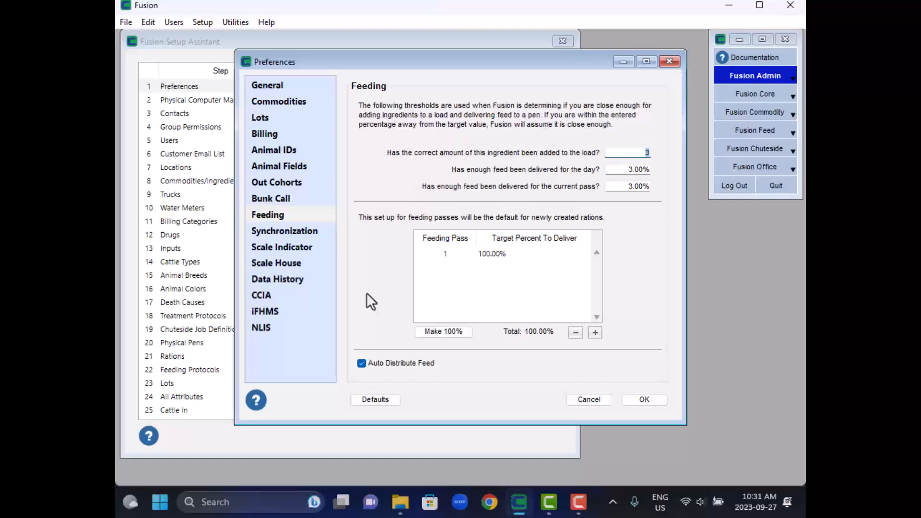
{"action": "left_click", "coordinate": [317, 232]}
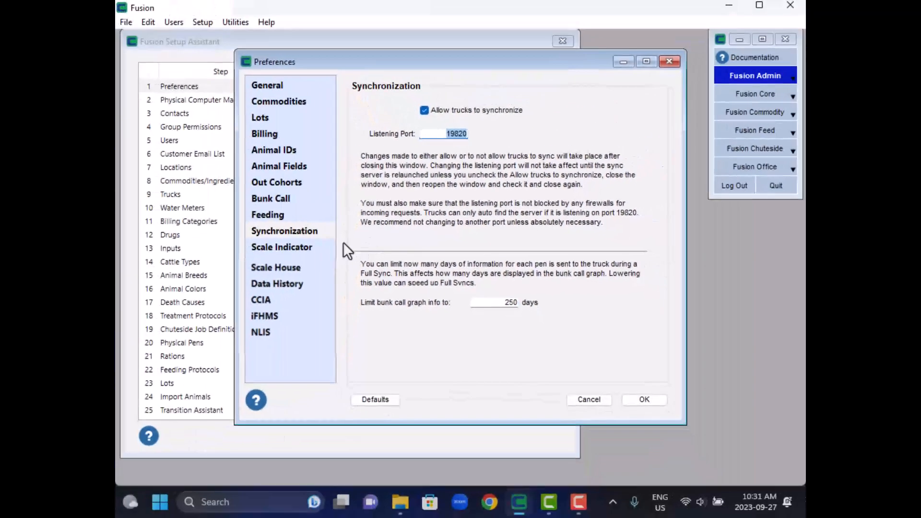
{"action": "left_click", "coordinate": [326, 247]}
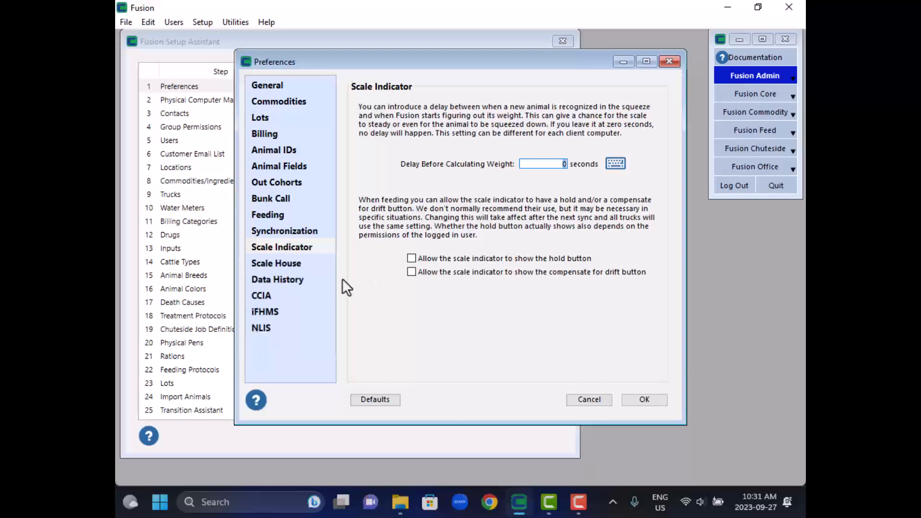
Step: In the Scale House preferences, set Fusion Feedlot's scale ticket prefix to ABC- and its next number to 4534
{"action": "left_click", "coordinate": [294, 267]}
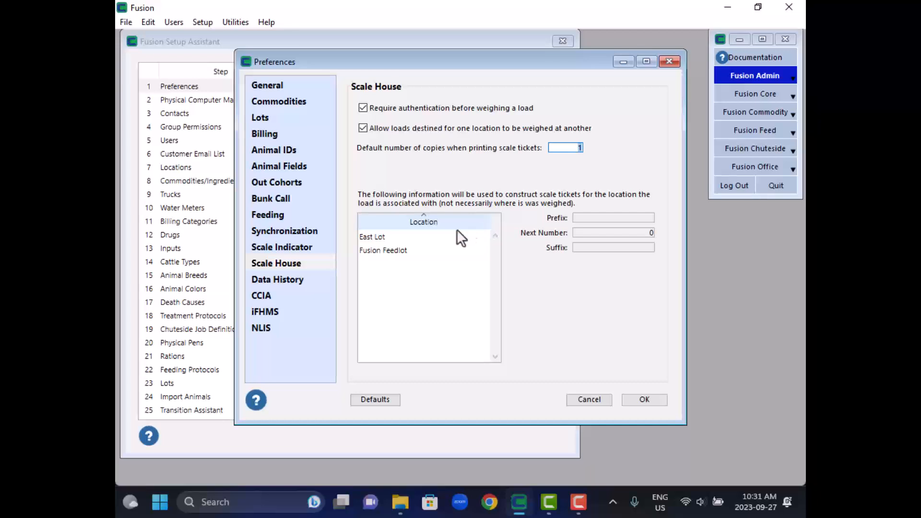
{"action": "left_click", "coordinate": [390, 250]}
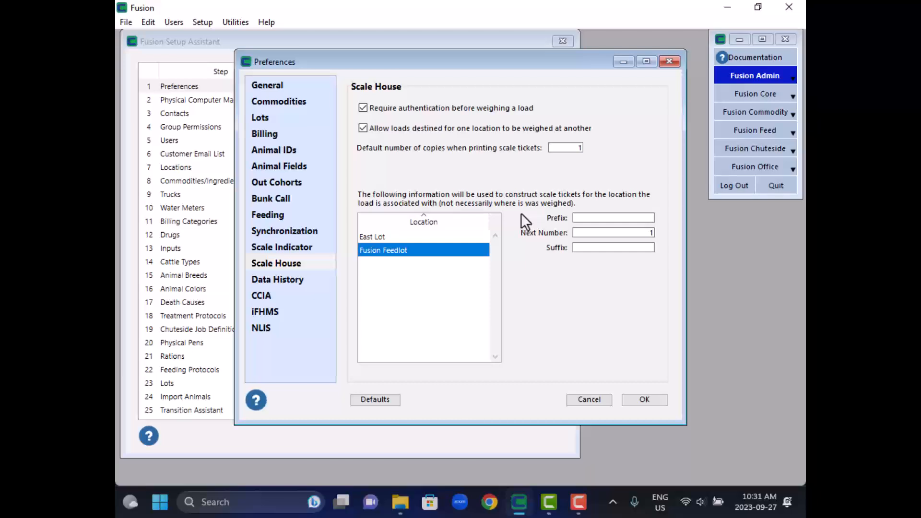
{"action": "left_click", "coordinate": [583, 218]}
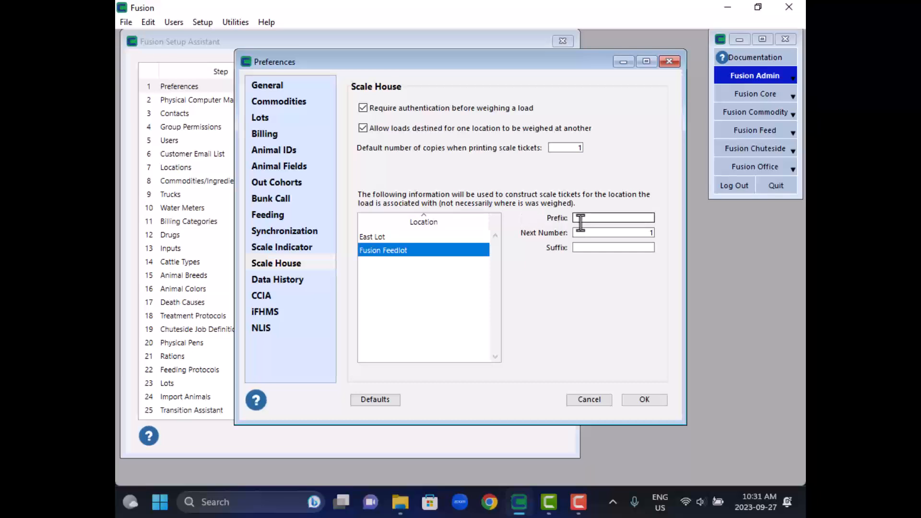
{"action": "type", "text": "ABC-"}
{"action": "key", "text": "Tab"}
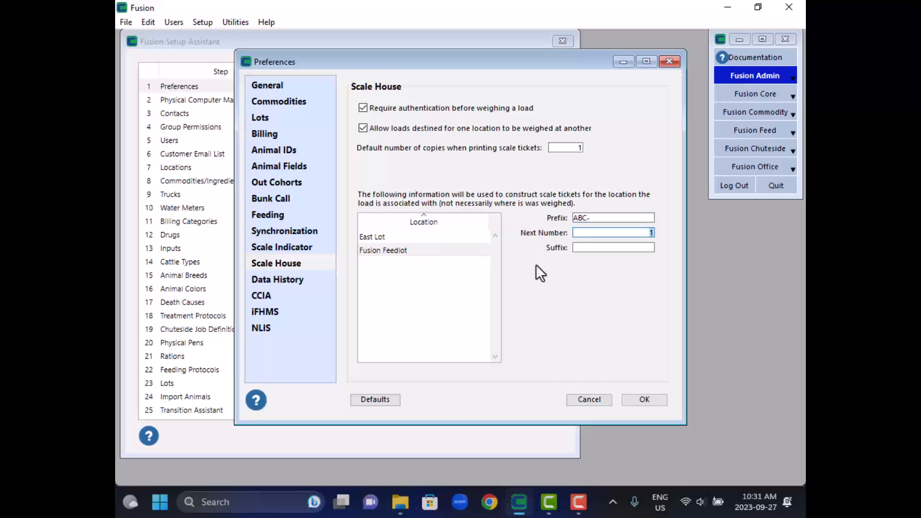
{"action": "type", "text": "4534"}
{"action": "key", "text": "Tab"}
Step: Review the Data History, CCIA, iFHMS and NLIS preferences
{"action": "left_click", "coordinate": [267, 278]}
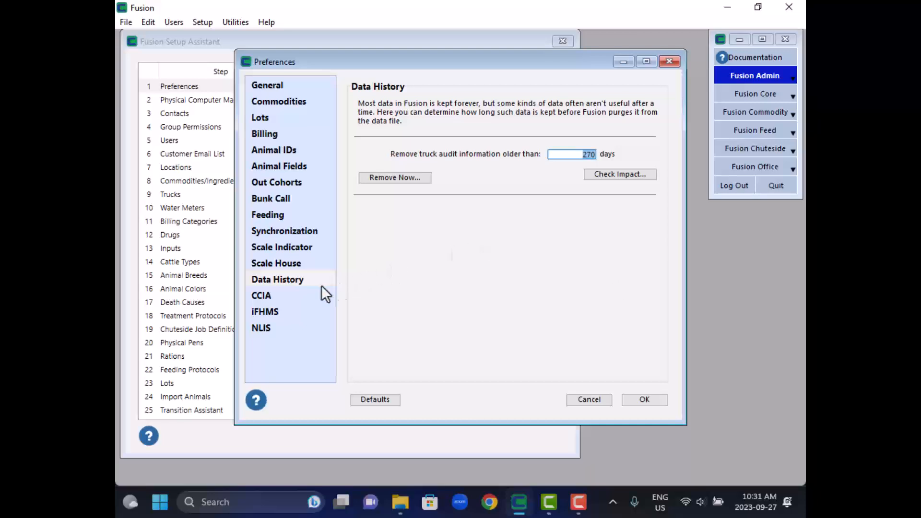
{"action": "left_click", "coordinate": [295, 294]}
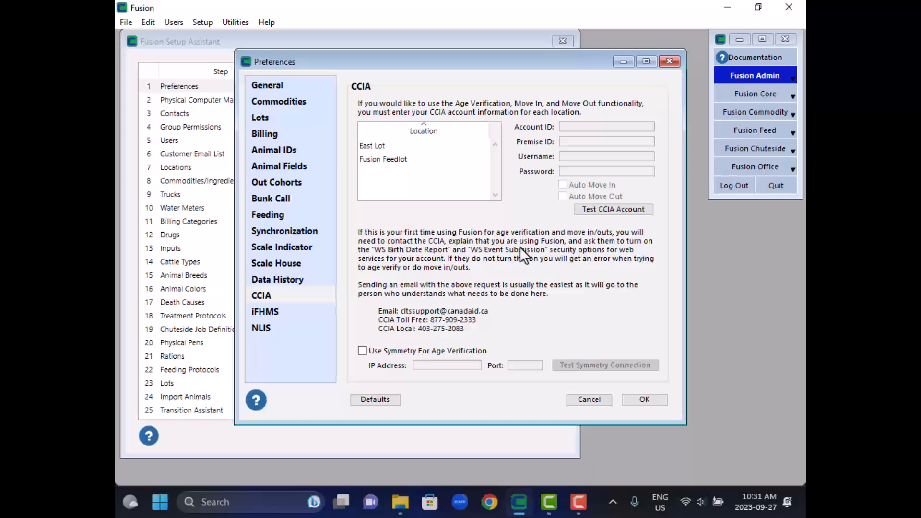
{"action": "left_click", "coordinate": [301, 310]}
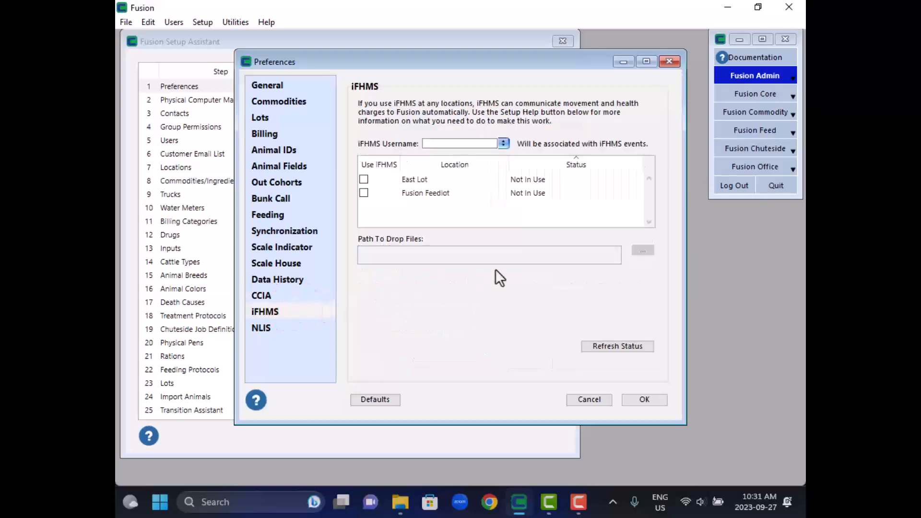
{"action": "left_click", "coordinate": [317, 329]}
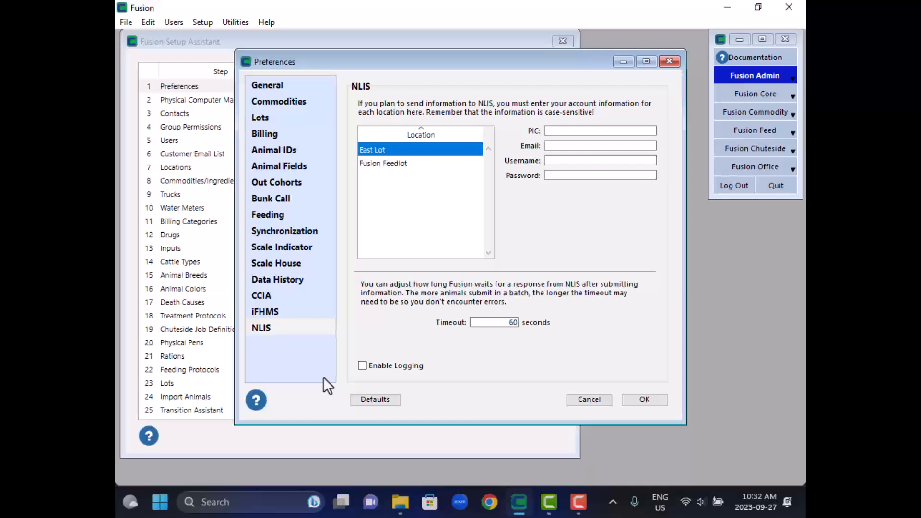
Step: Consult the documentation for the Preferences window, close it, and save the preferences
{"action": "left_click", "coordinate": [266, 397]}
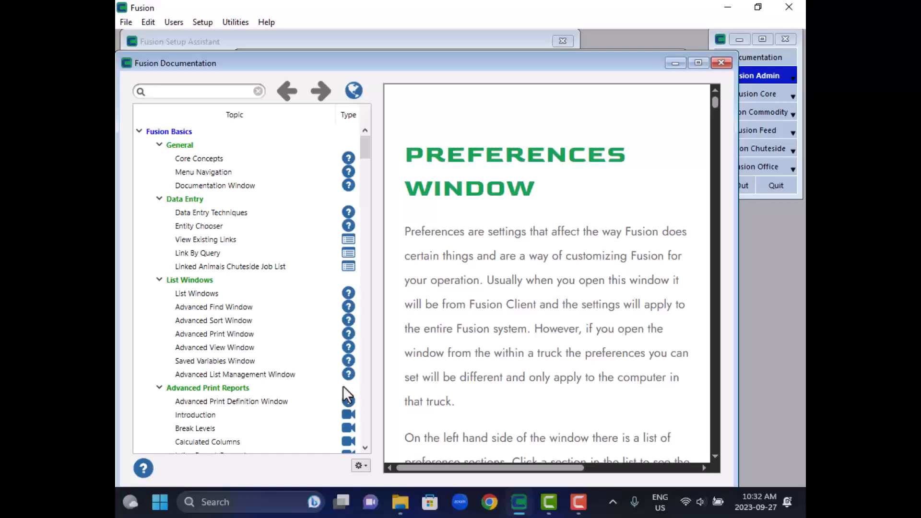
{"action": "left_click", "coordinate": [724, 62]}
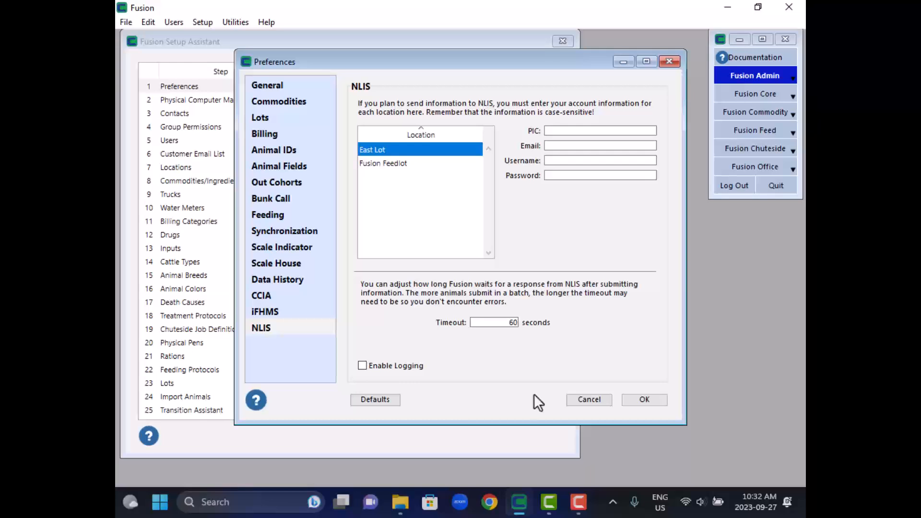
{"action": "left_click", "coordinate": [652, 401]}
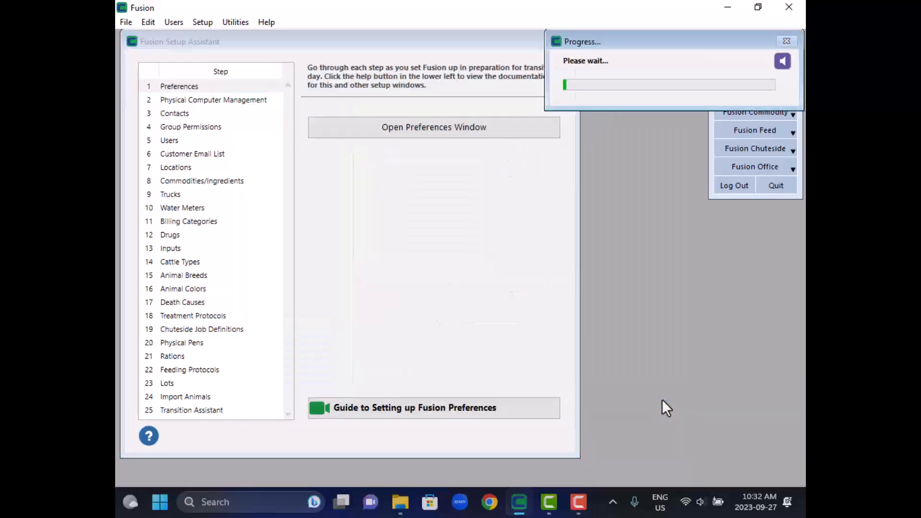